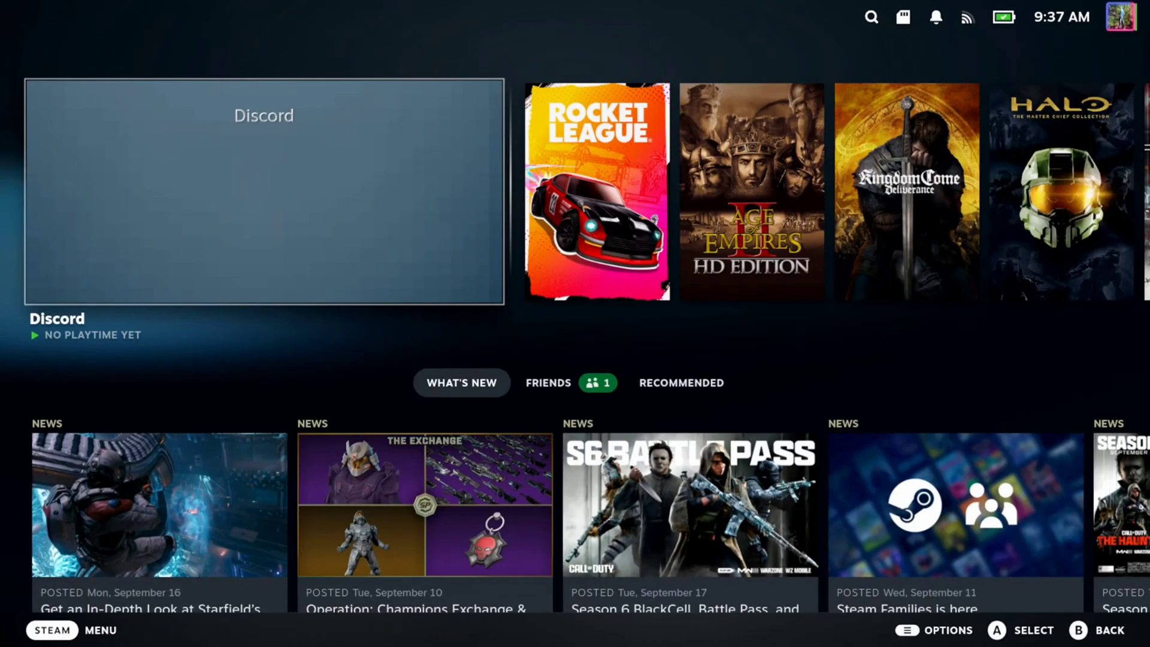
# - Open the non-Steam games in the library and view Discord's game page
pyautogui.press('Right')
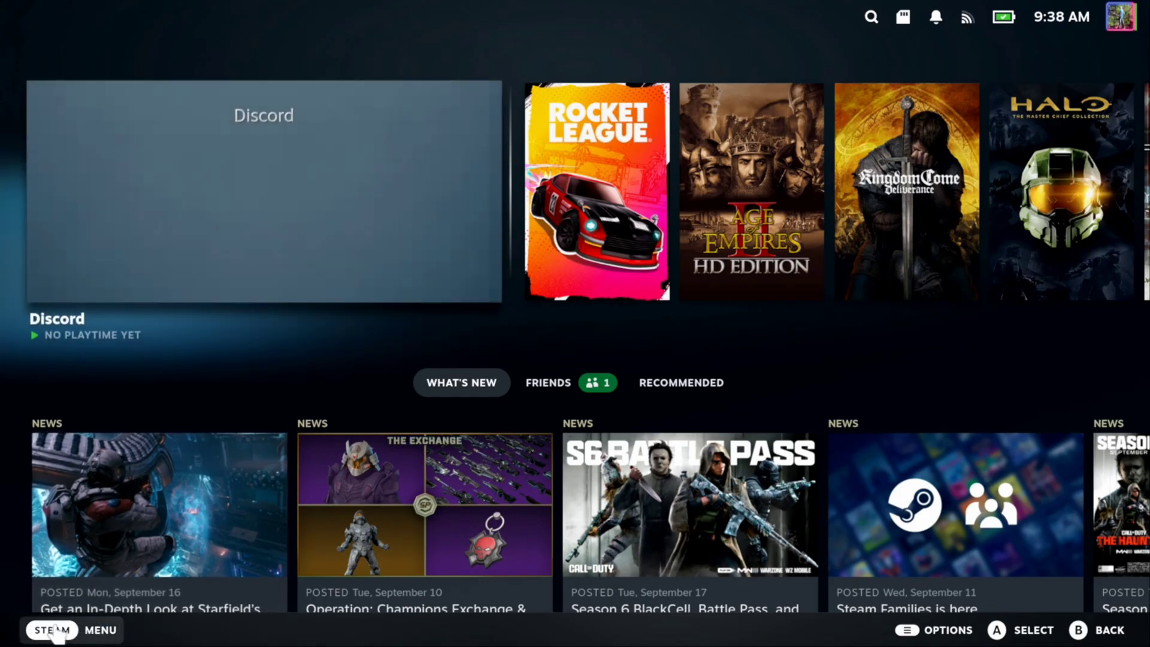
pyautogui.click(57, 629)
pyautogui.click(112, 246)
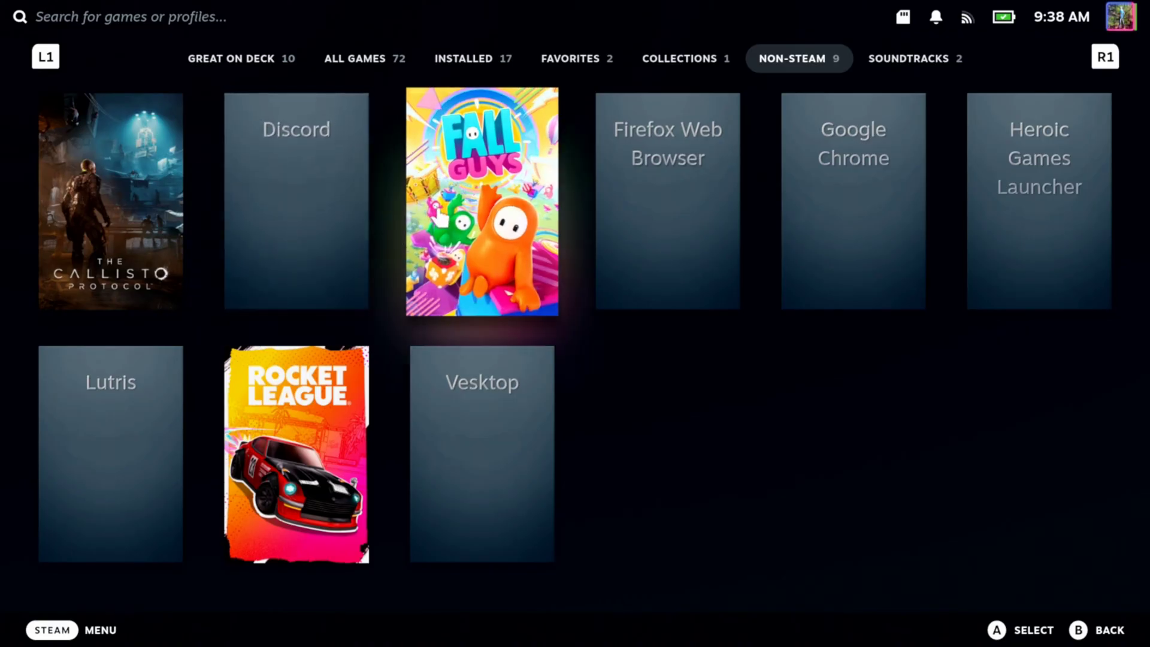
pyautogui.click(287, 208)
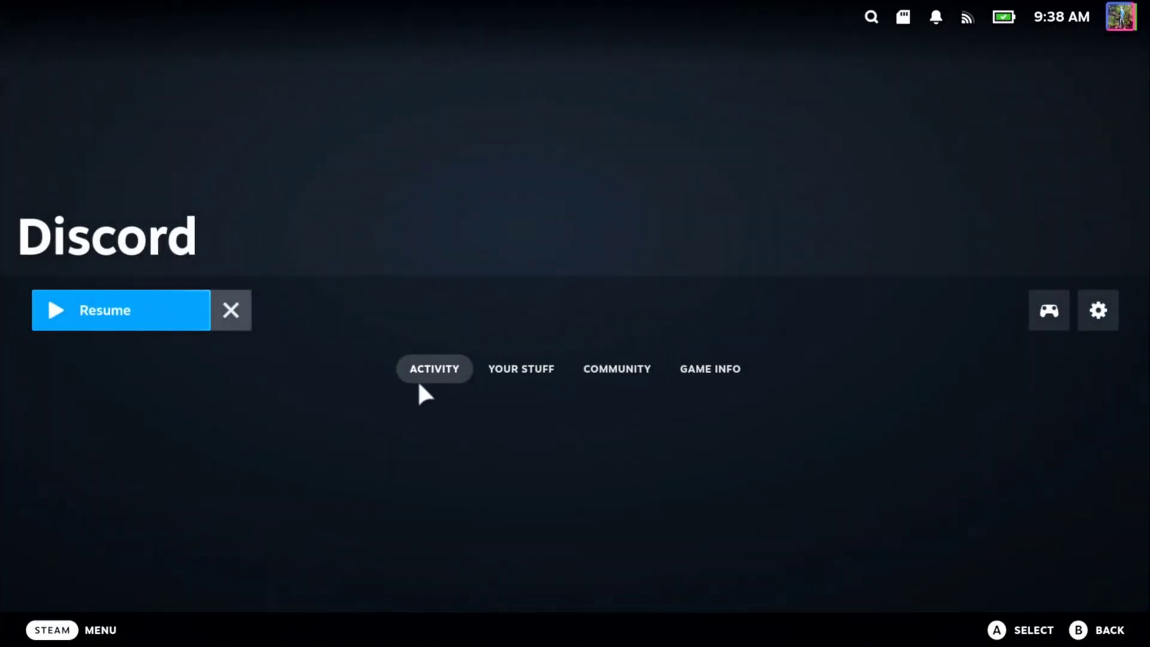
# - Launch Lutris from the non-Steam library and switch from Discord to the Lutris window
pyautogui.click(73, 628)
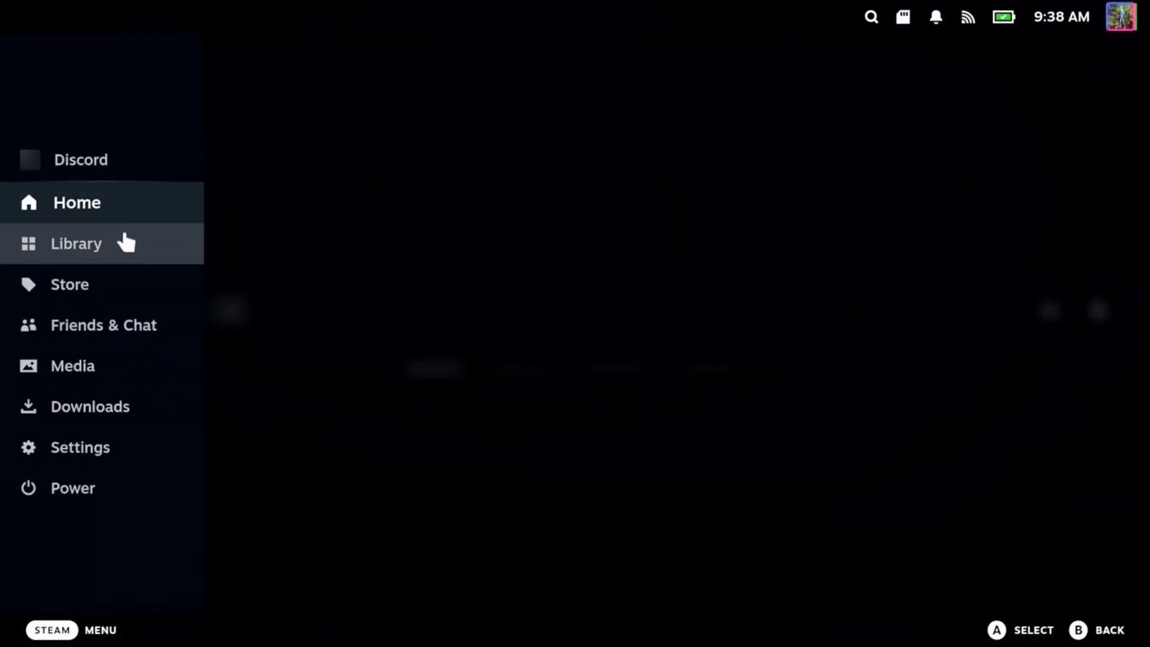
pyautogui.click(125, 244)
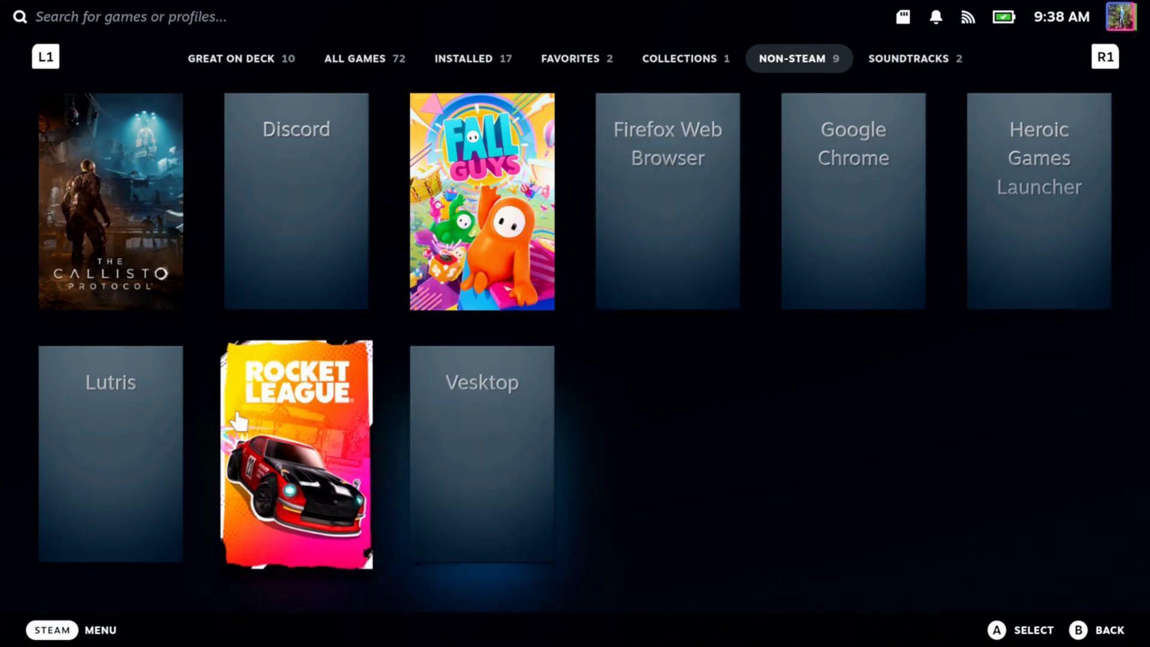
pyautogui.click(124, 412)
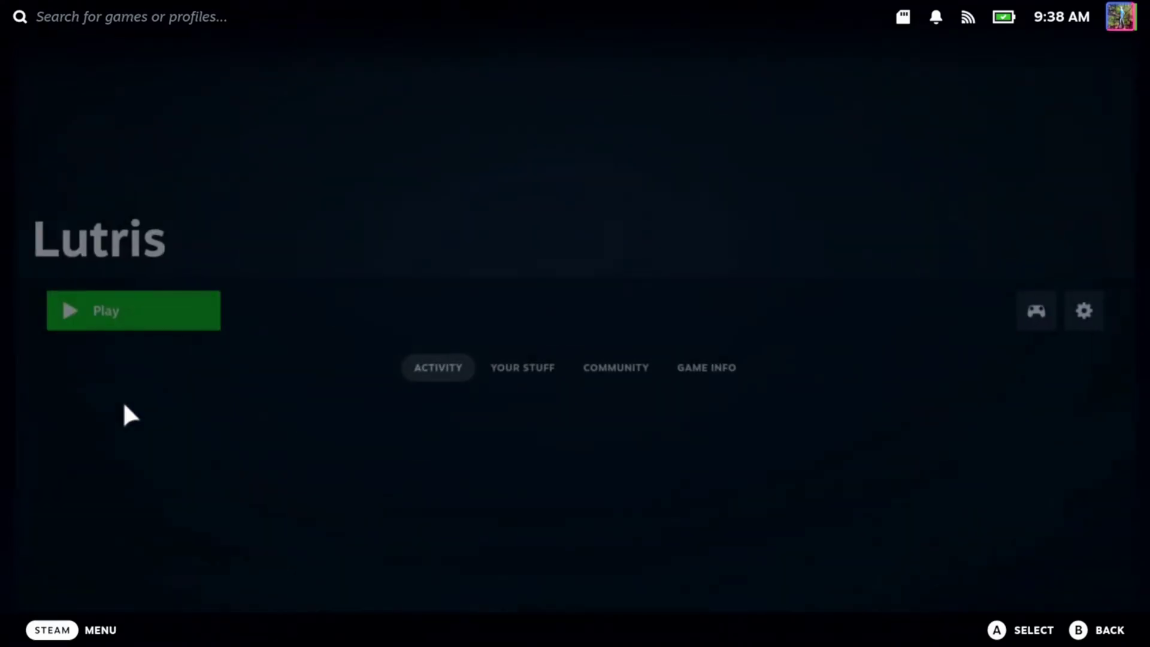
pyautogui.click(148, 310)
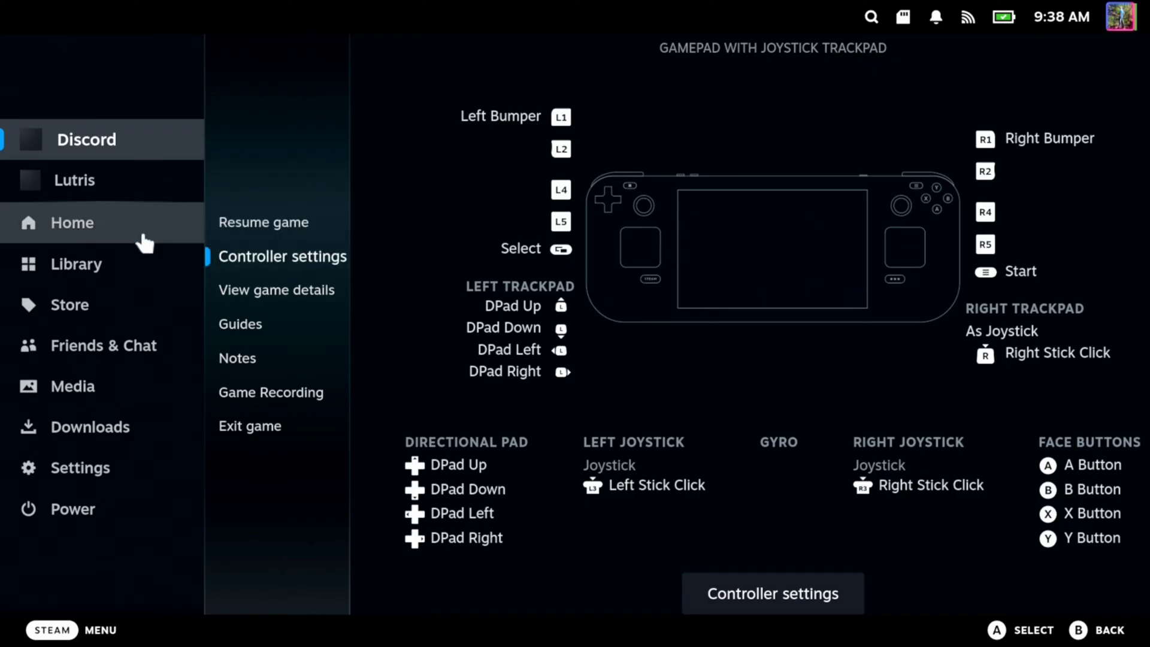
pyautogui.click(145, 195)
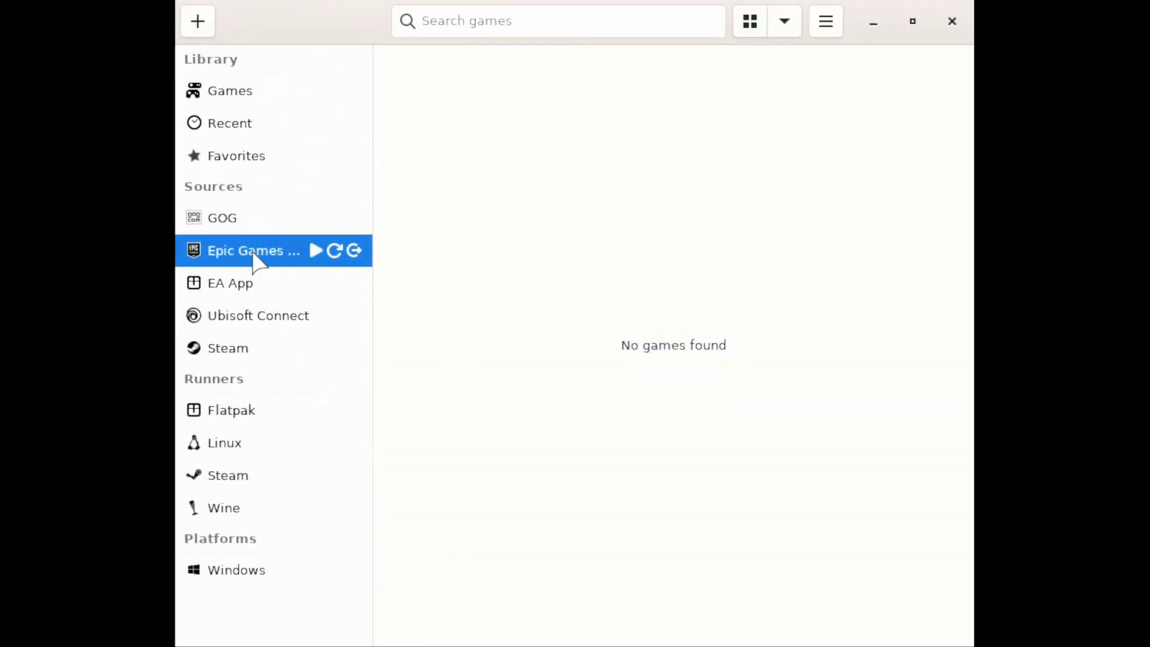
# - Examine the GOG and Epic Games Store sources in Lutris and the Epic Games Store entry among its games
pyautogui.click(218, 216)
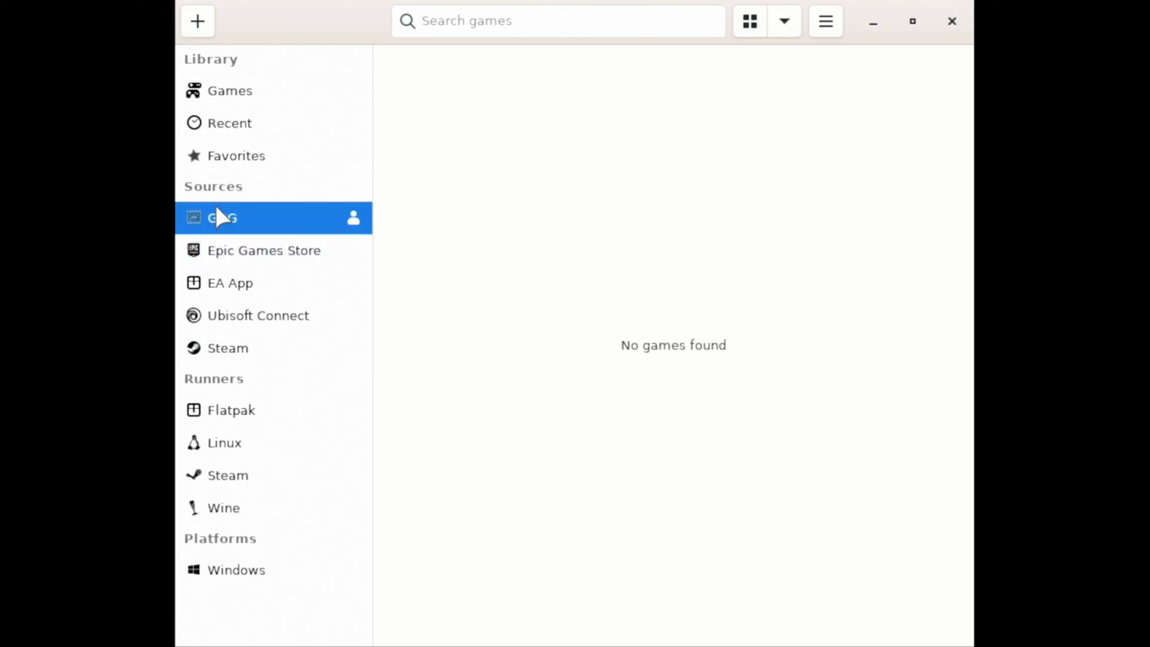
pyautogui.click(226, 254)
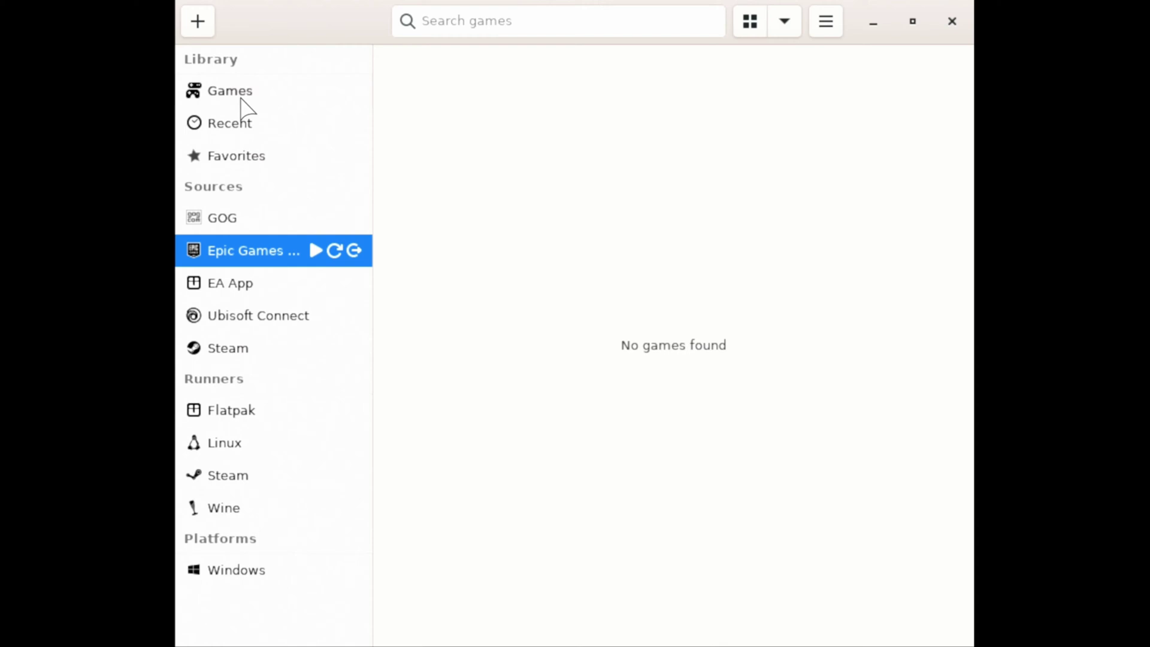
pyautogui.click(241, 100)
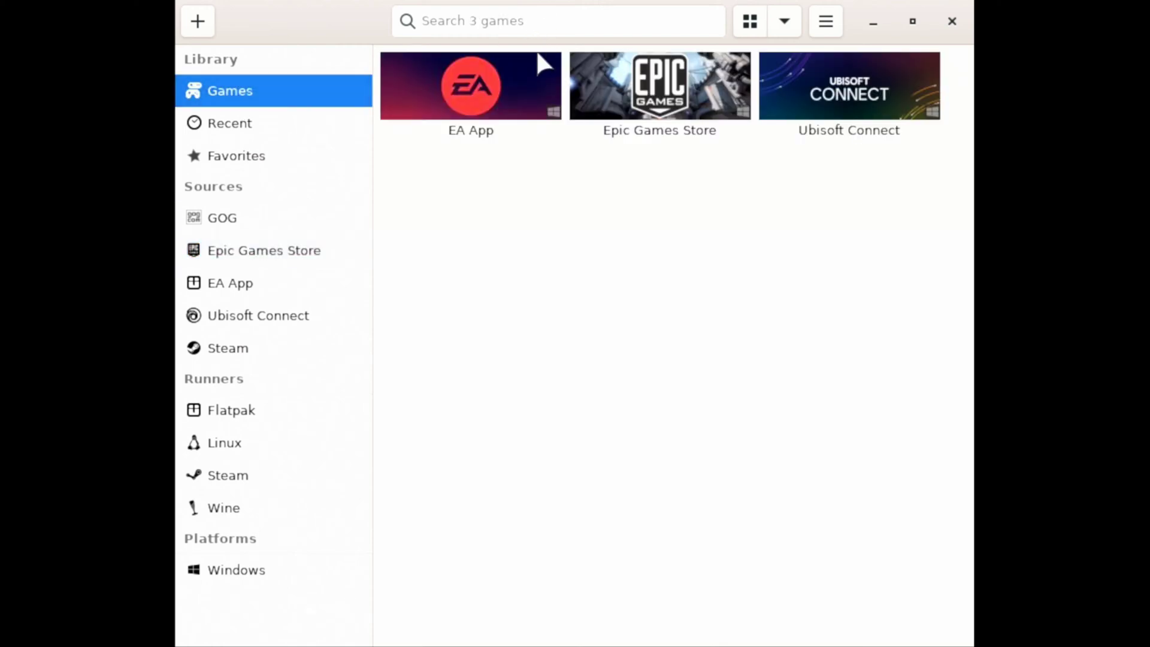
pyautogui.click(607, 81)
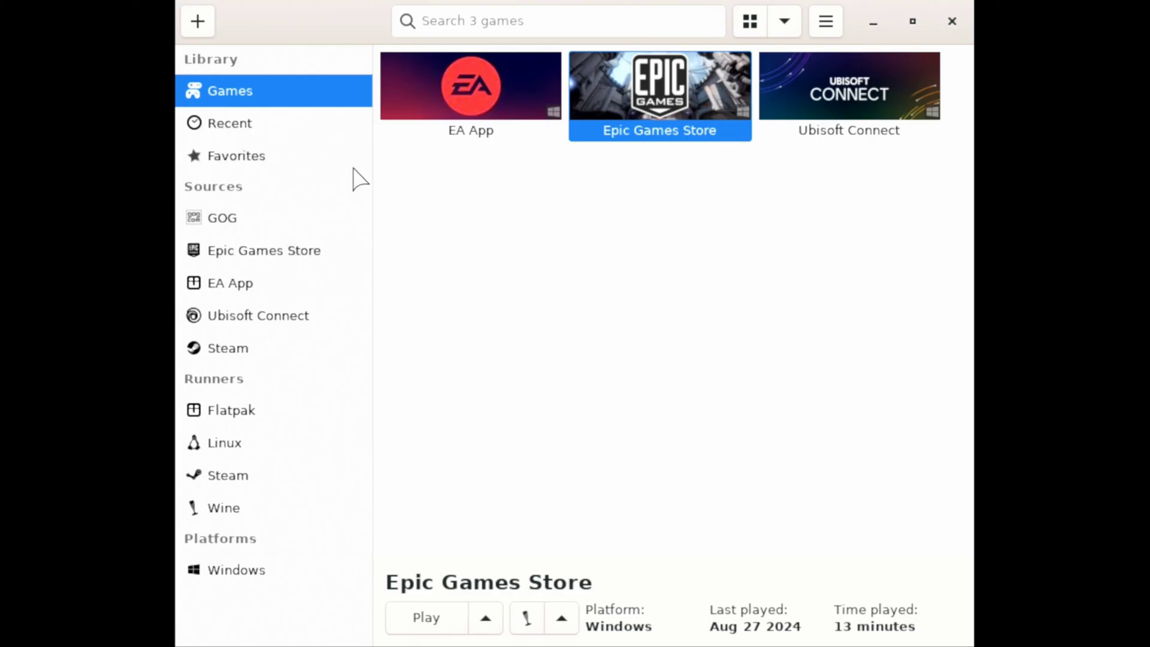
pyautogui.moveTo(282, 263)
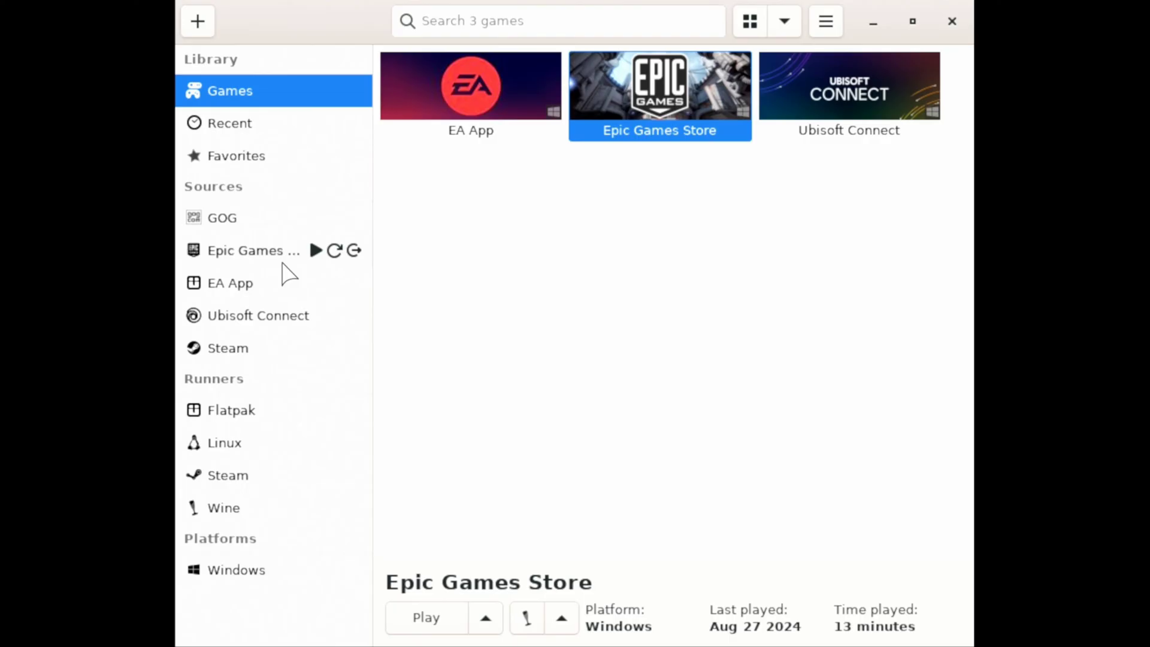
# - Switch the Steam Deck from Gaming Mode to the desktop
pyautogui.press('super')
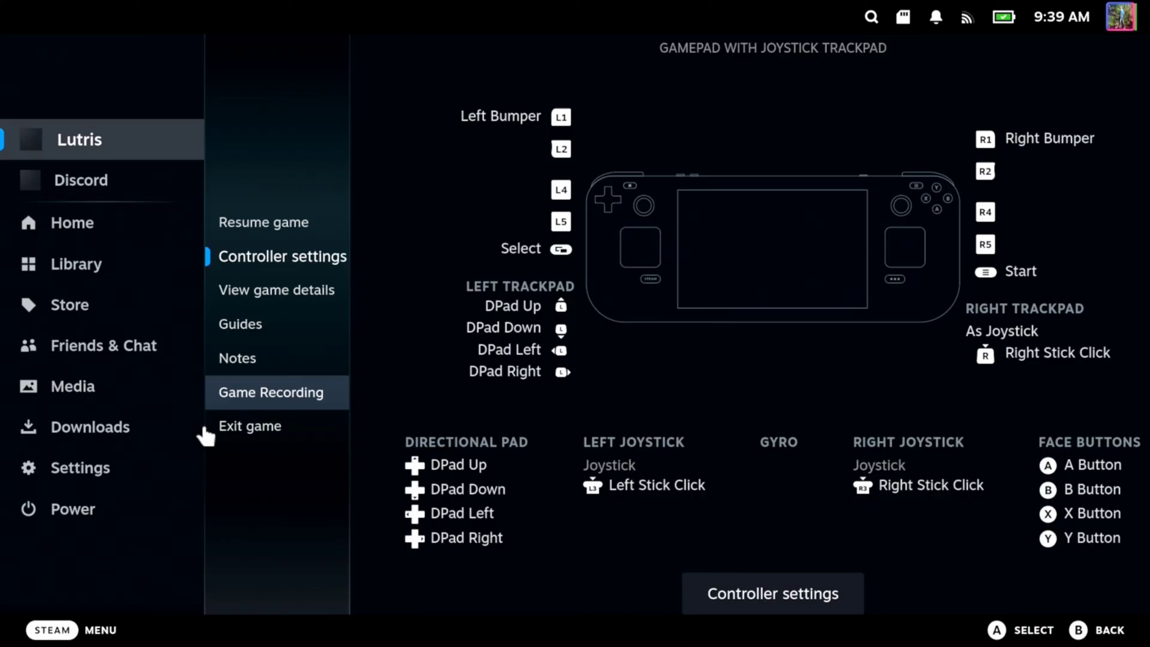
pyautogui.click(77, 512)
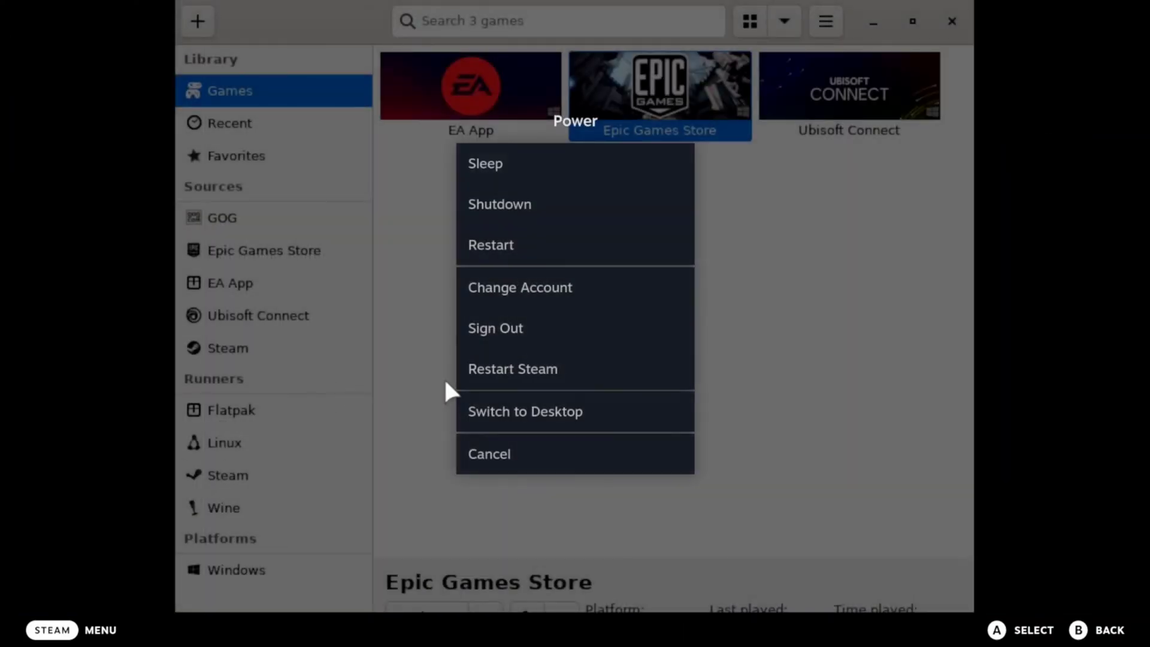
pyautogui.click(488, 411)
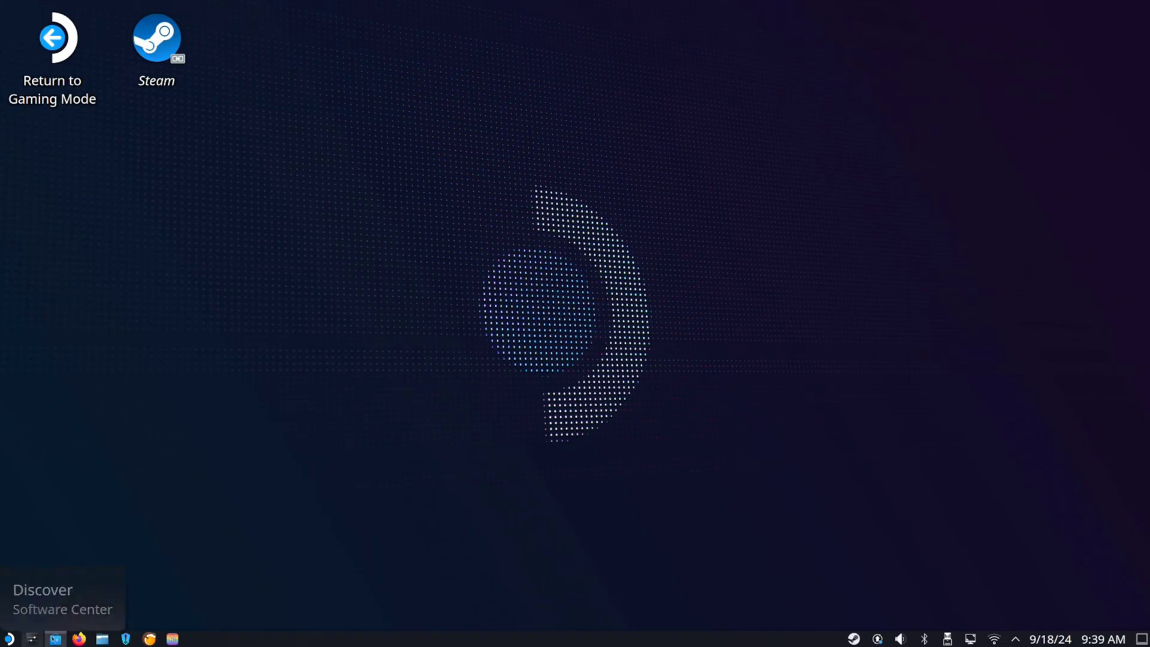
# - Open the Discover software center and search for "lutris"
pyautogui.click(55, 639)
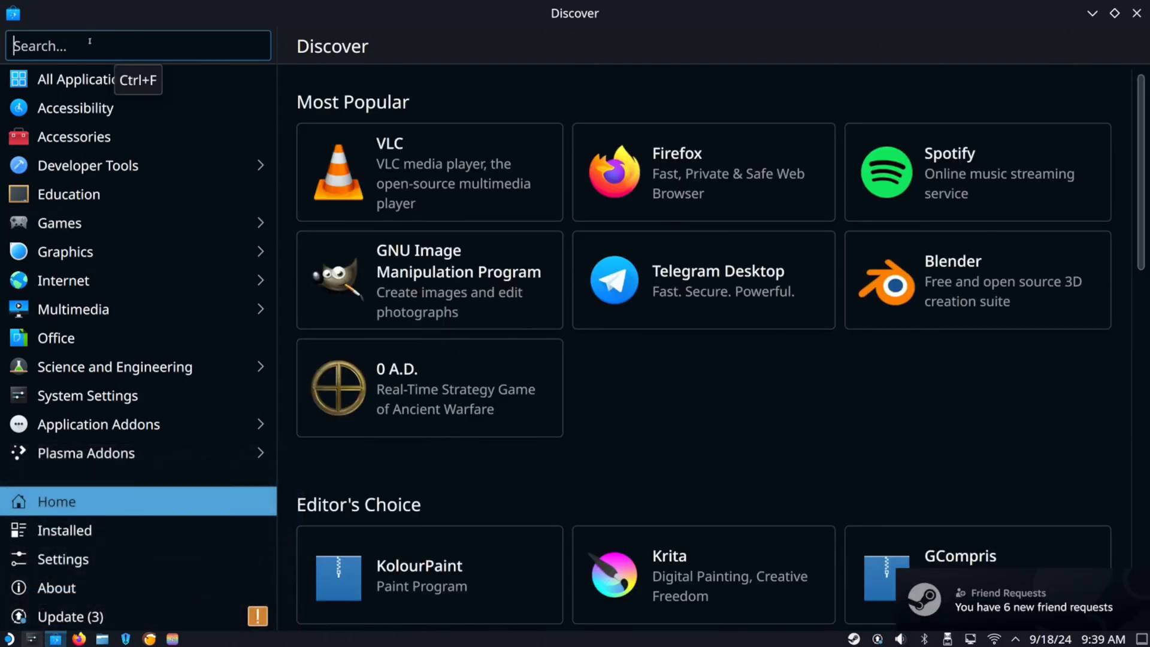
pyautogui.write('lutris')
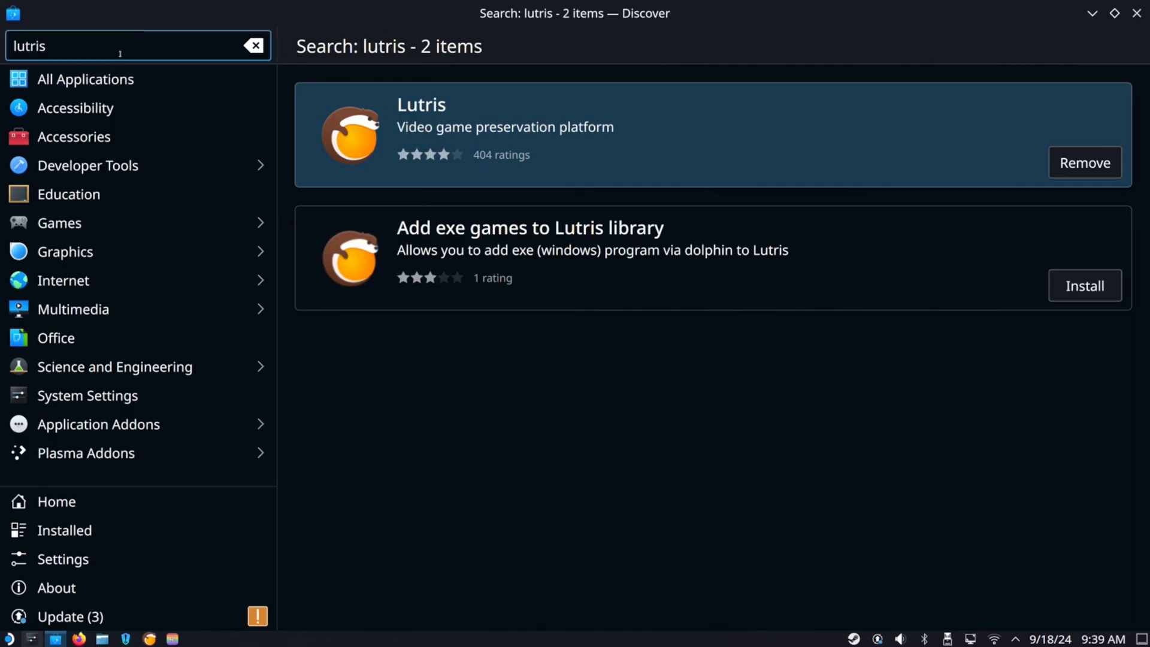
# - Replace the Discover search with "heroic" and open the Heroic Games Launcher page
pyautogui.click(71, 39)
pyautogui.press('BackSpace')
pyautogui.press('BackSpace')
pyautogui.press('BackSpace')
pyautogui.press('BackSpace')
pyautogui.press('BackSpace')
pyautogui.press('BackSpace')
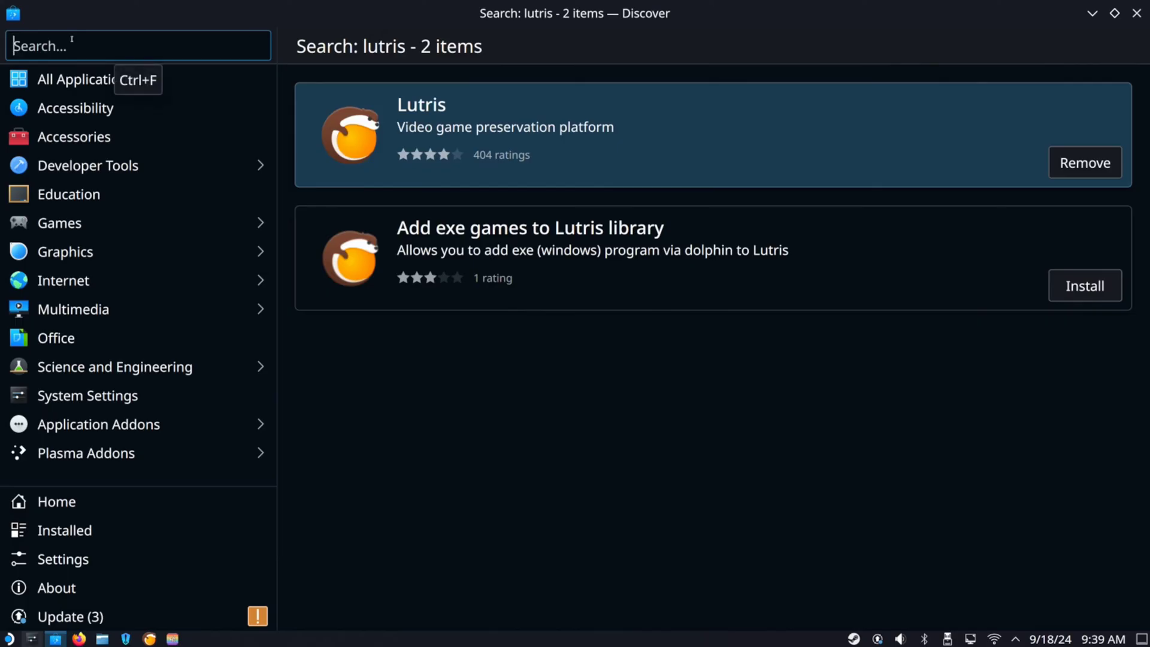
pyautogui.write('heroic')
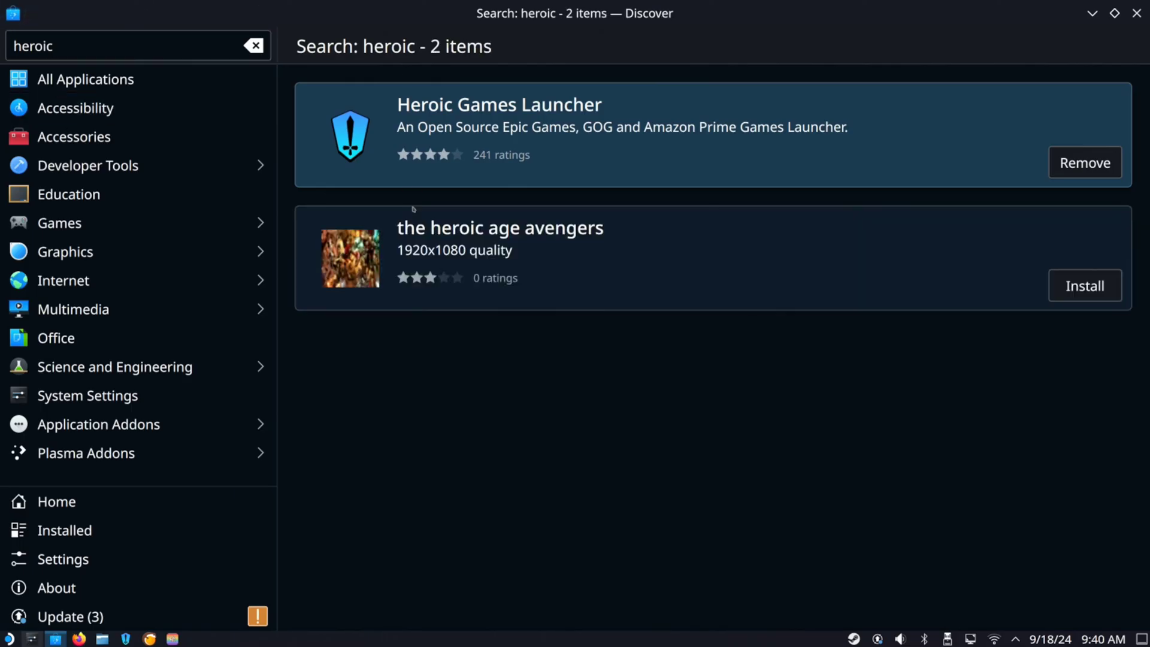
pyautogui.click(432, 157)
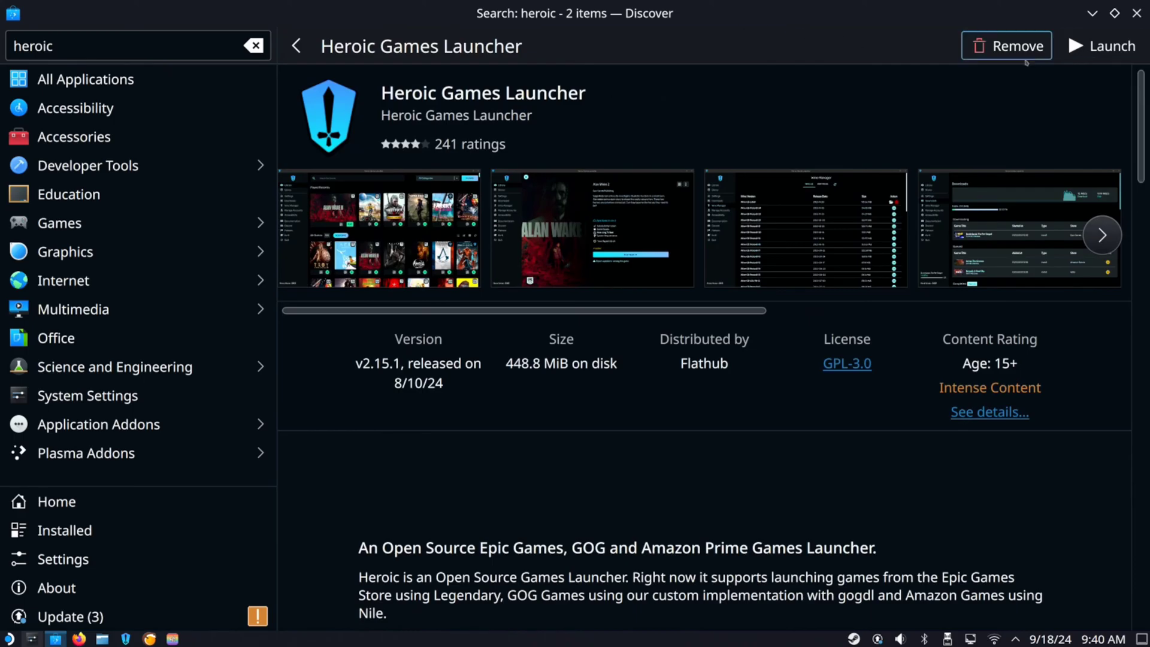
# - Launch Heroic Games Launcher to examine Fall Guys' additional options, including the Steam one, and minimize Heroic and Discover
pyautogui.click(1128, 47)
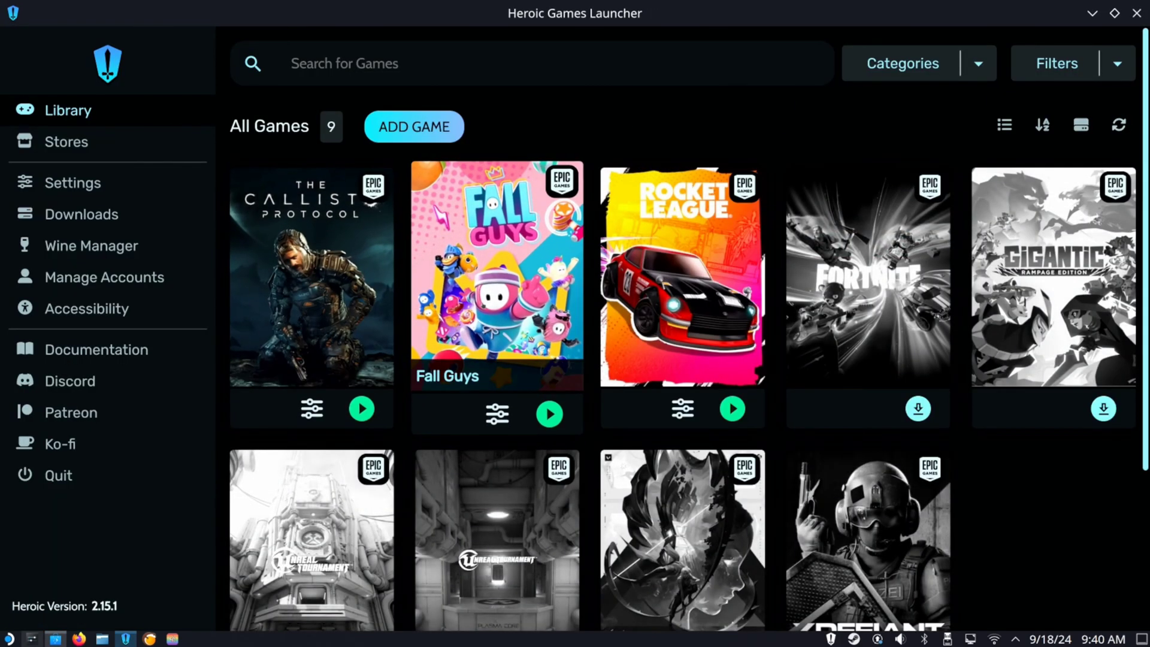
pyautogui.click(554, 207)
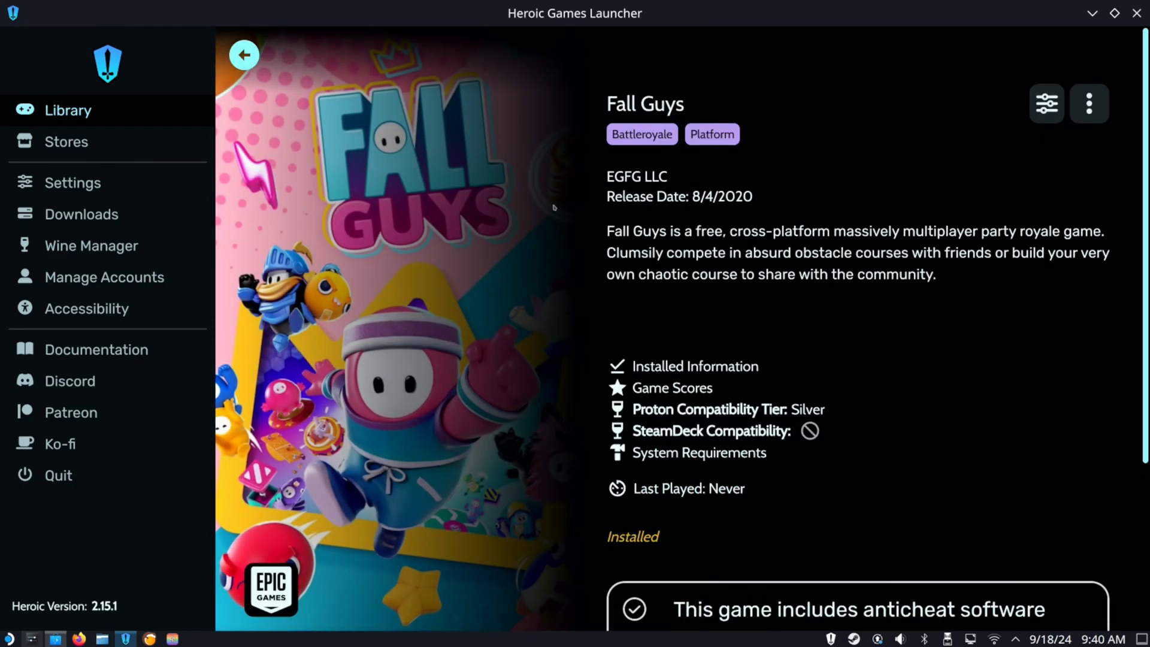
pyautogui.click(1089, 104)
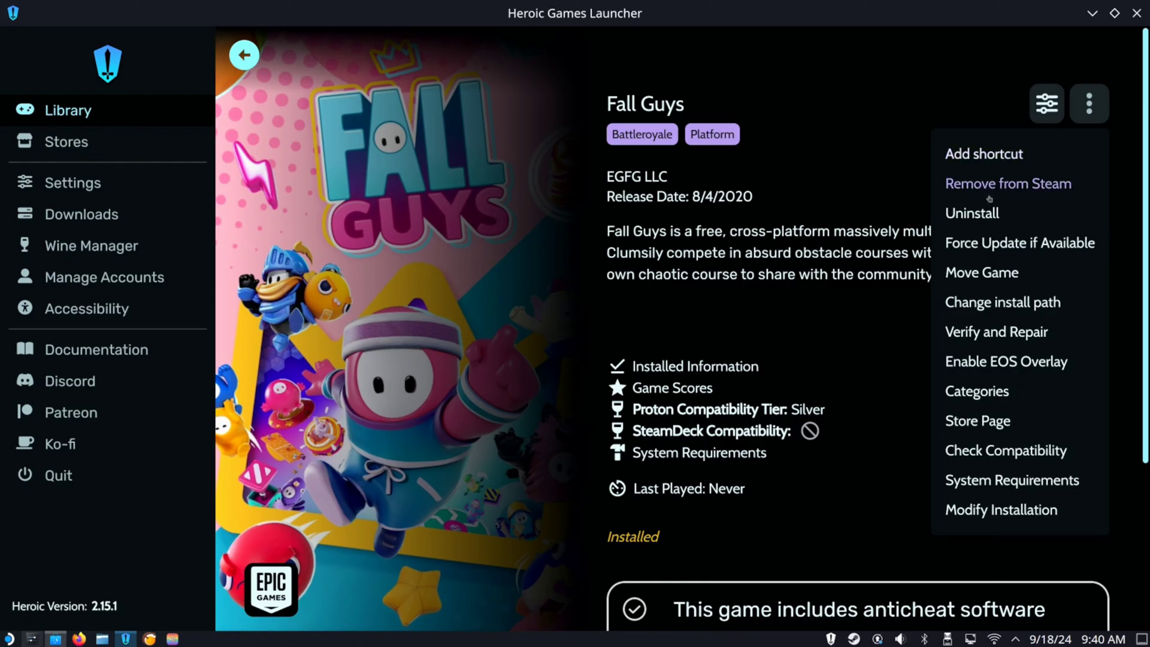
pyautogui.click(1092, 14)
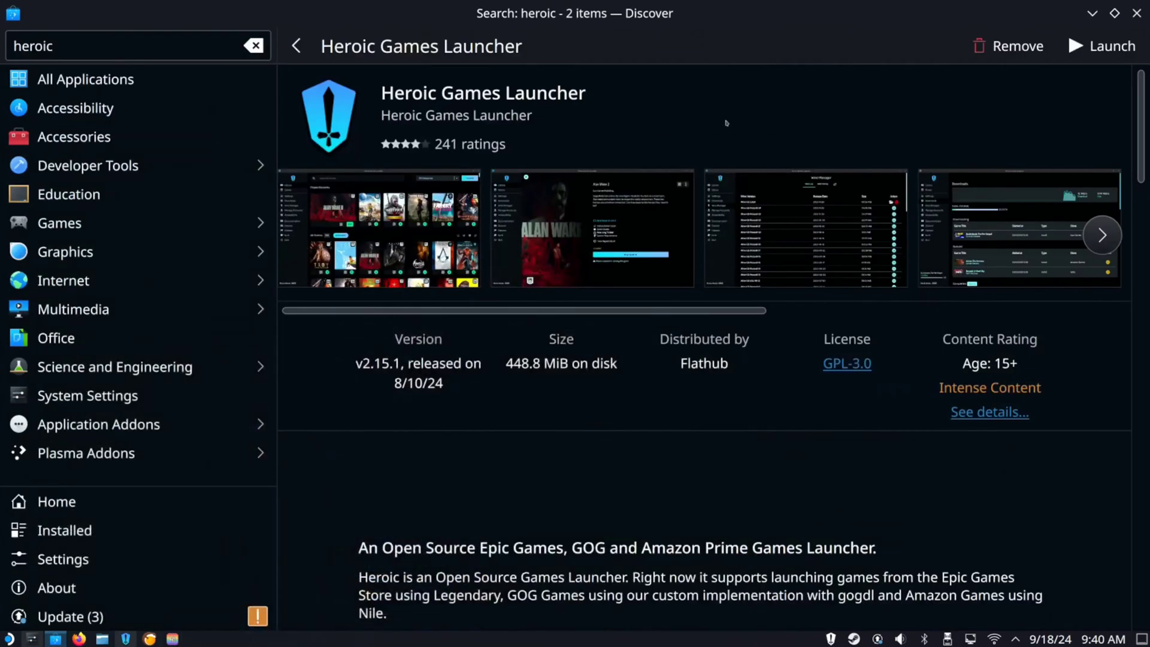
pyautogui.click(1093, 12)
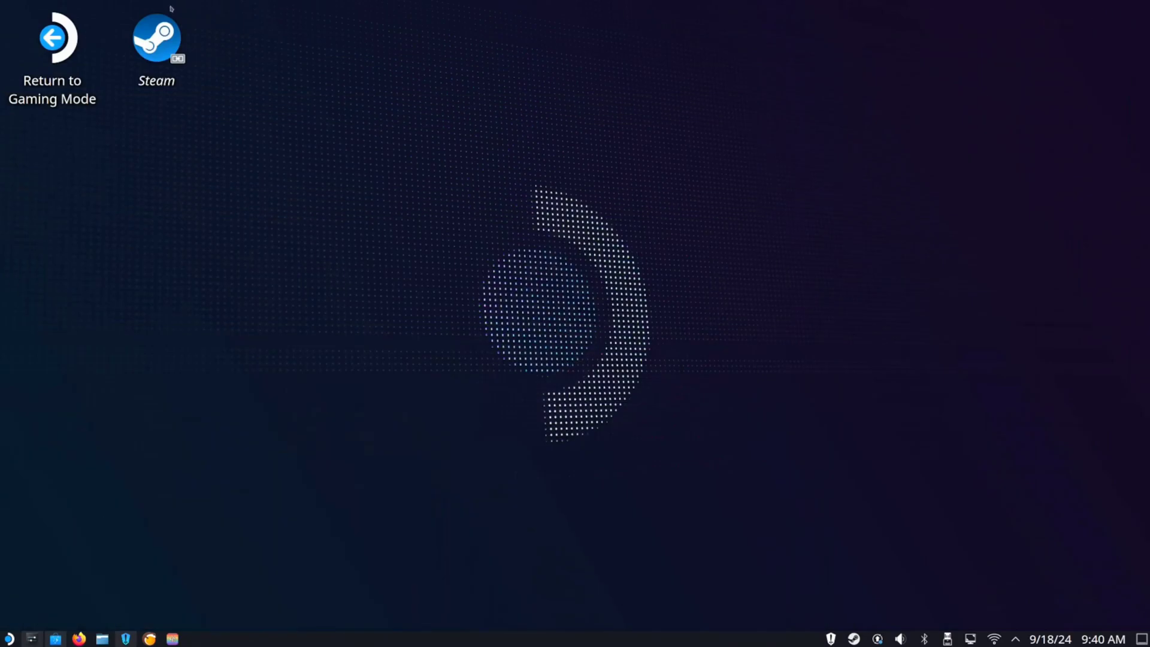
# - Add Menu Editor to the desktop Steam library as a non-Steam game and close the Steam window
pyautogui.click(157, 42)
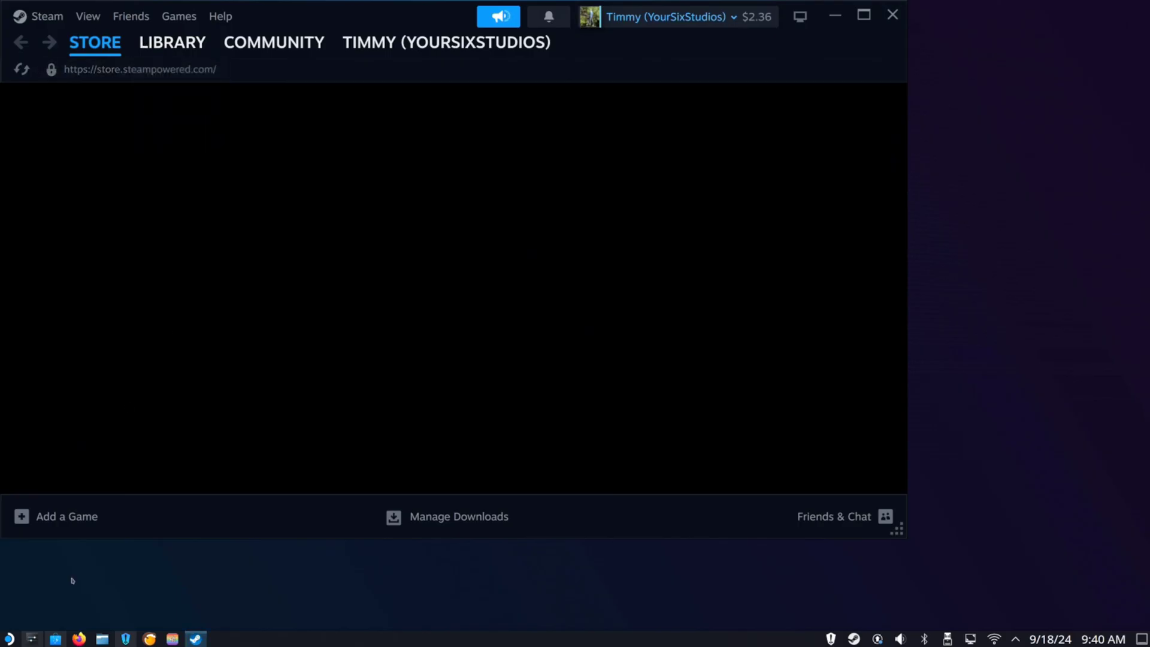
pyautogui.click(89, 516)
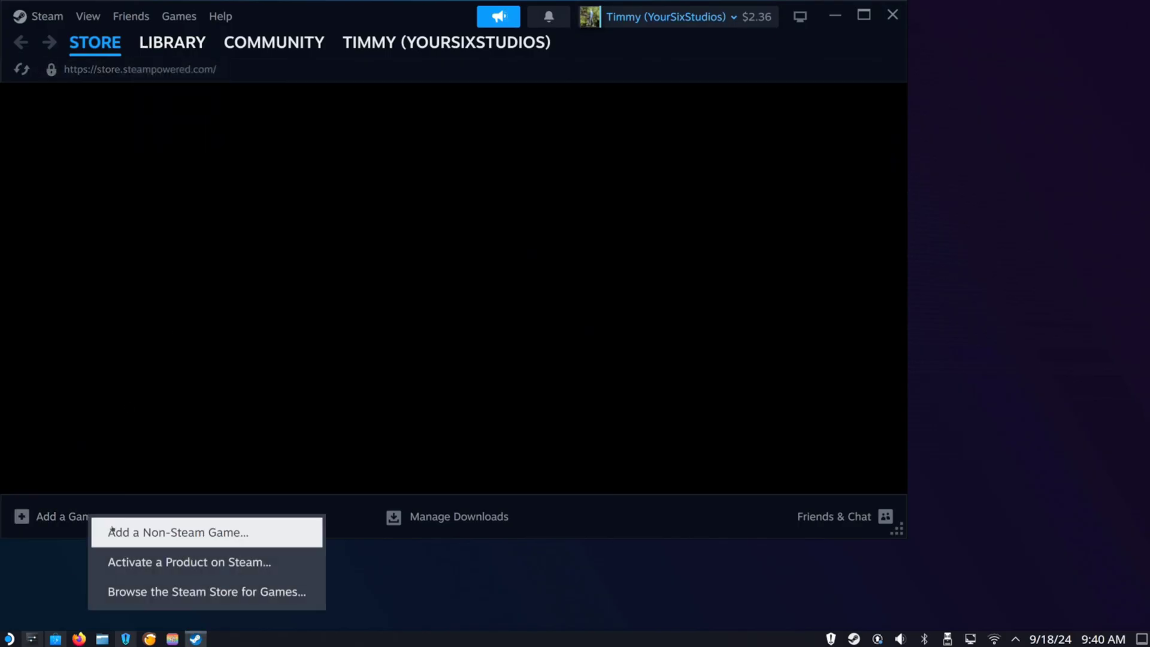
pyautogui.click(113, 531)
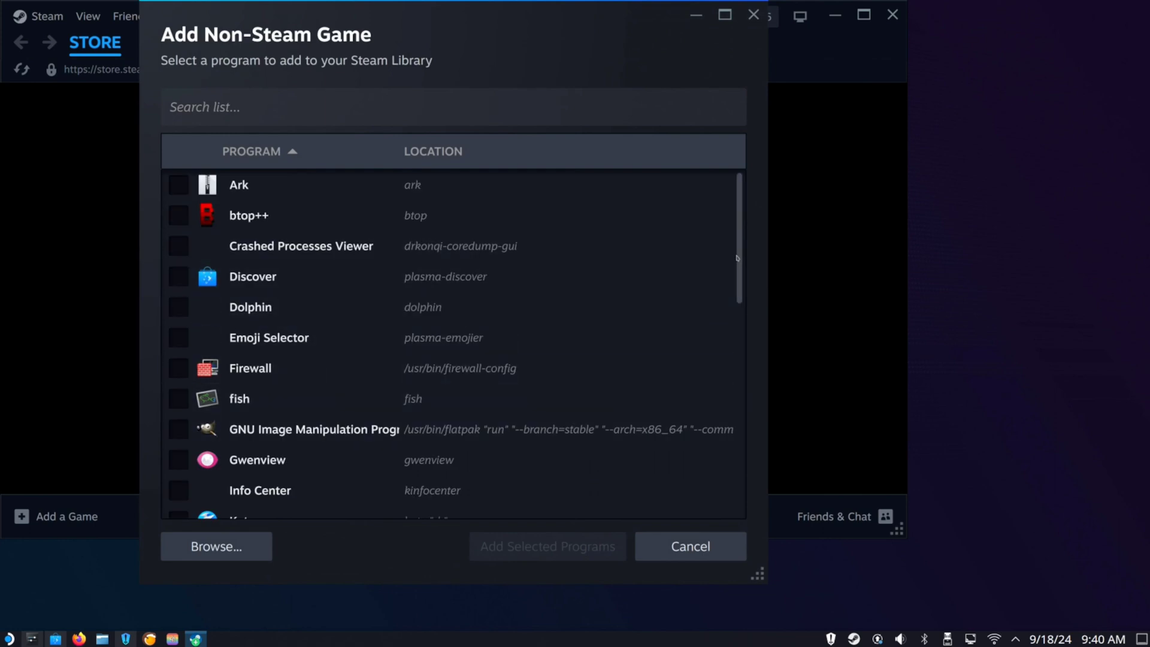
pyautogui.moveTo(738, 258); pyautogui.dragTo(732, 421)
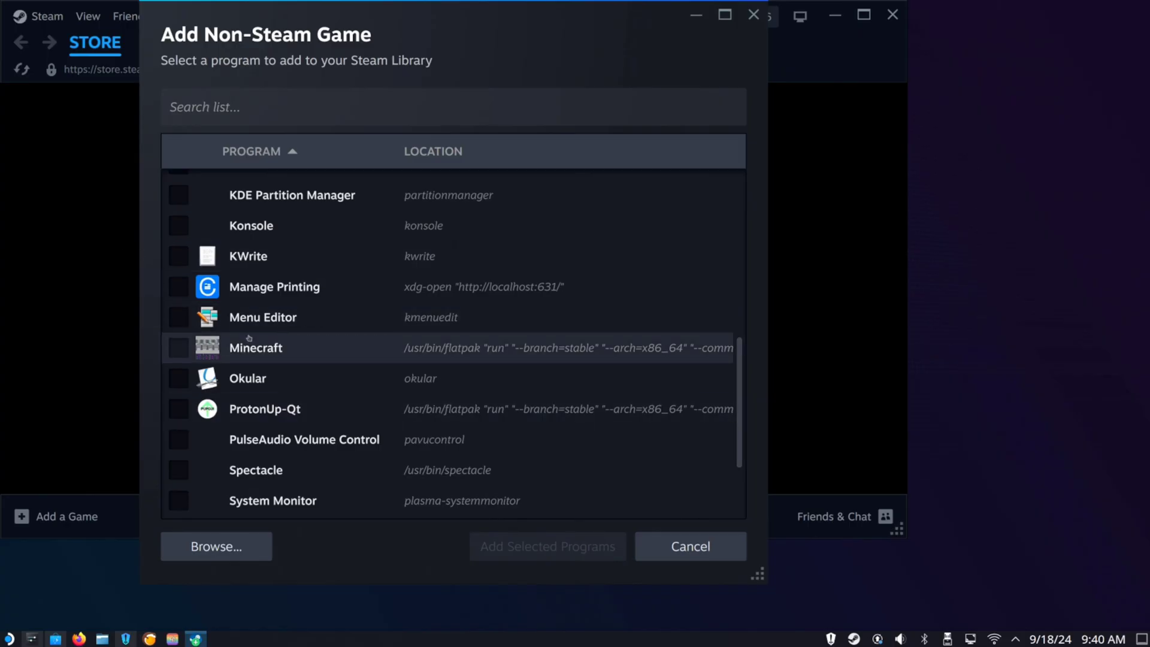
pyautogui.click(168, 322)
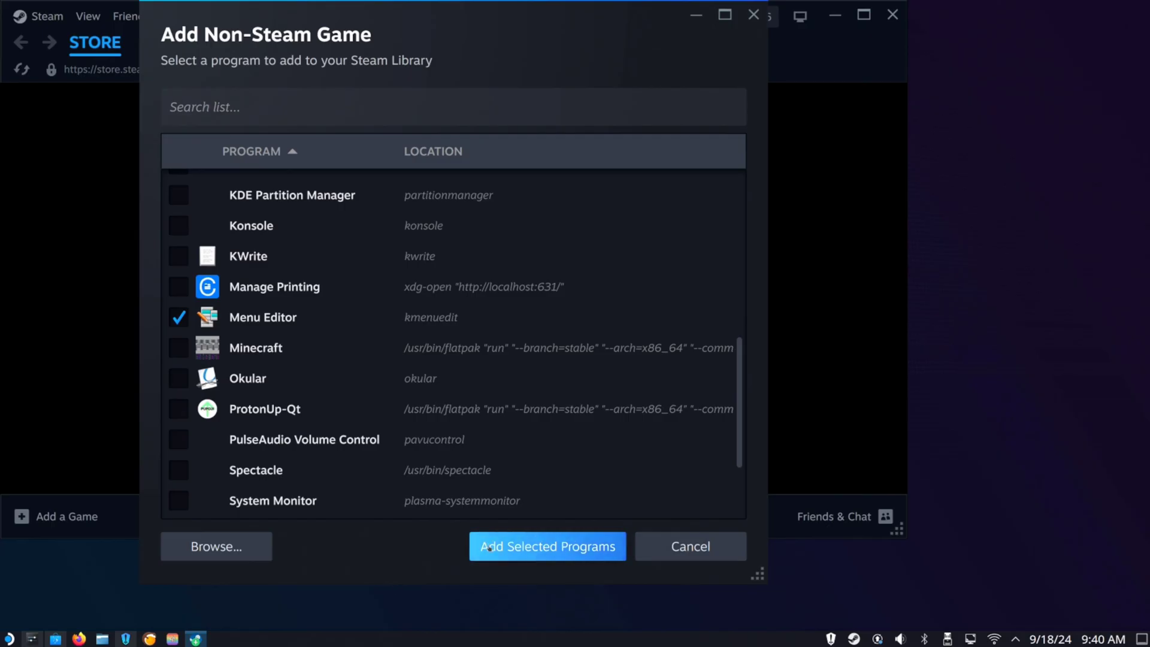
pyautogui.click(617, 545)
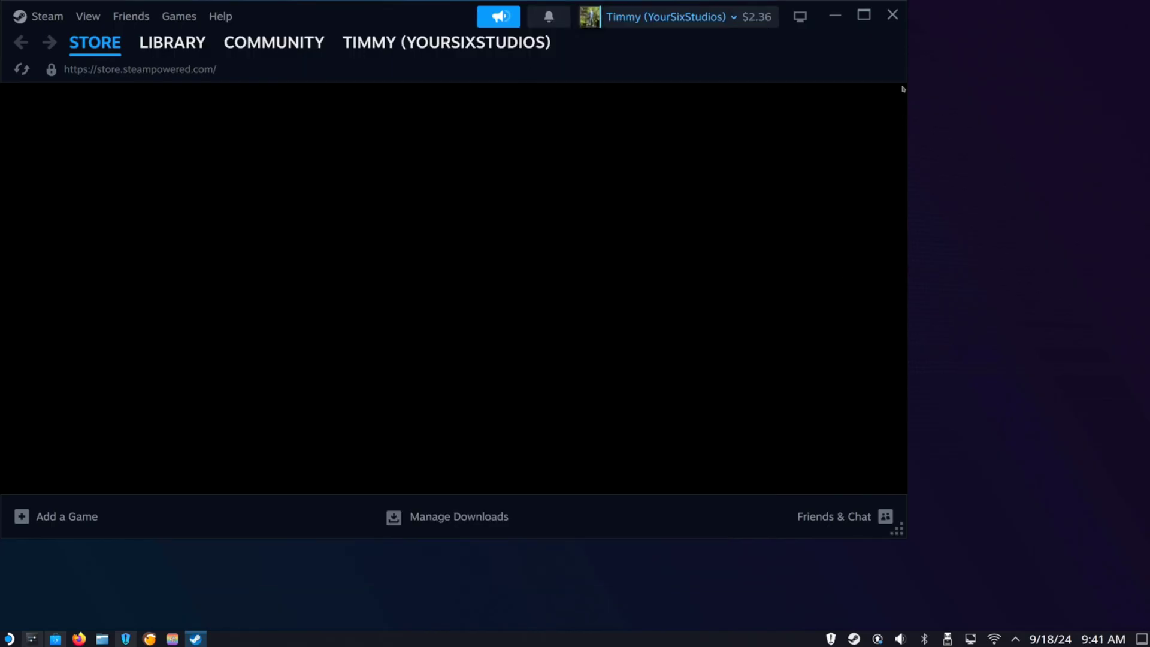
pyautogui.click(897, 27)
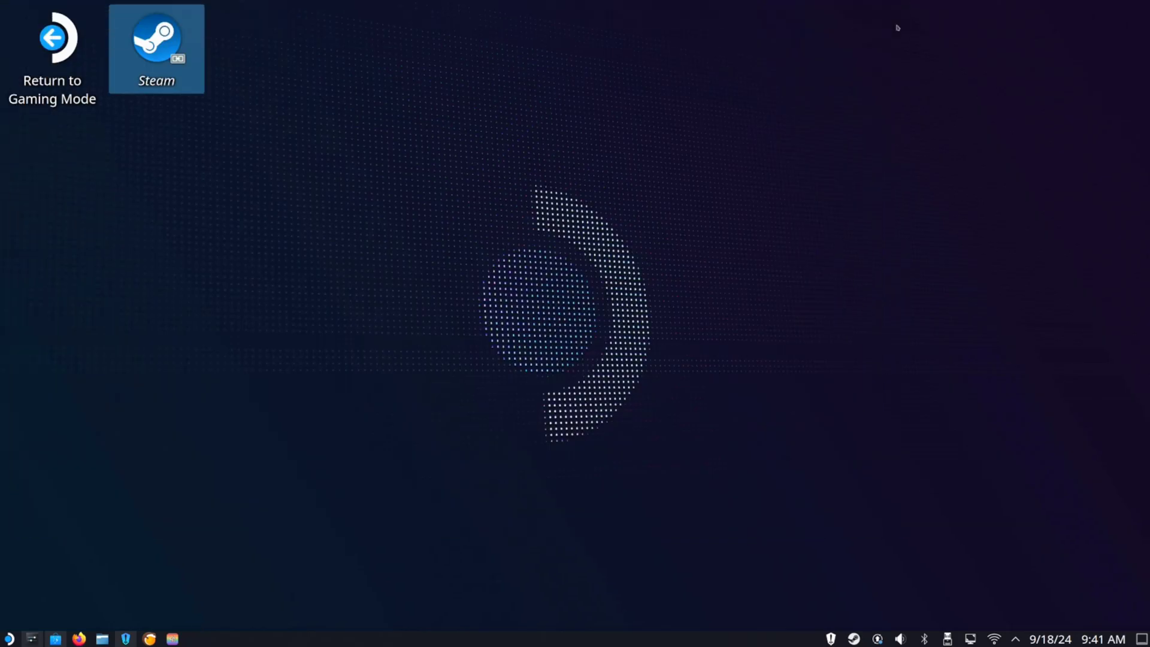
pyautogui.moveTo(461, 157); pyautogui.dragTo(626, 413)
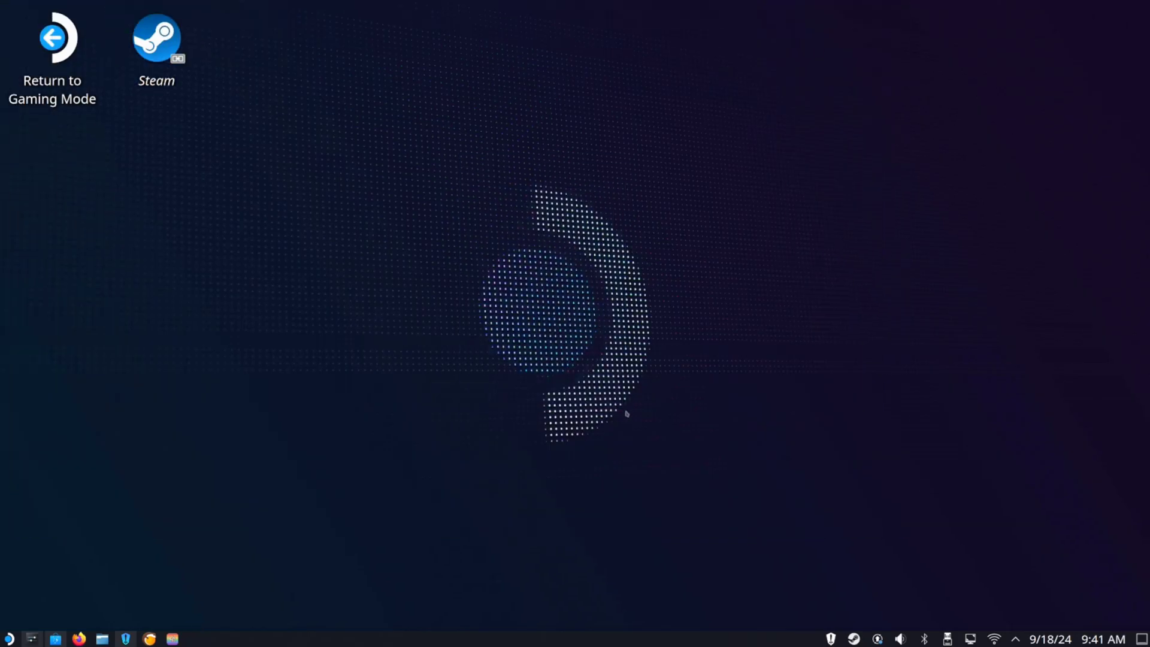